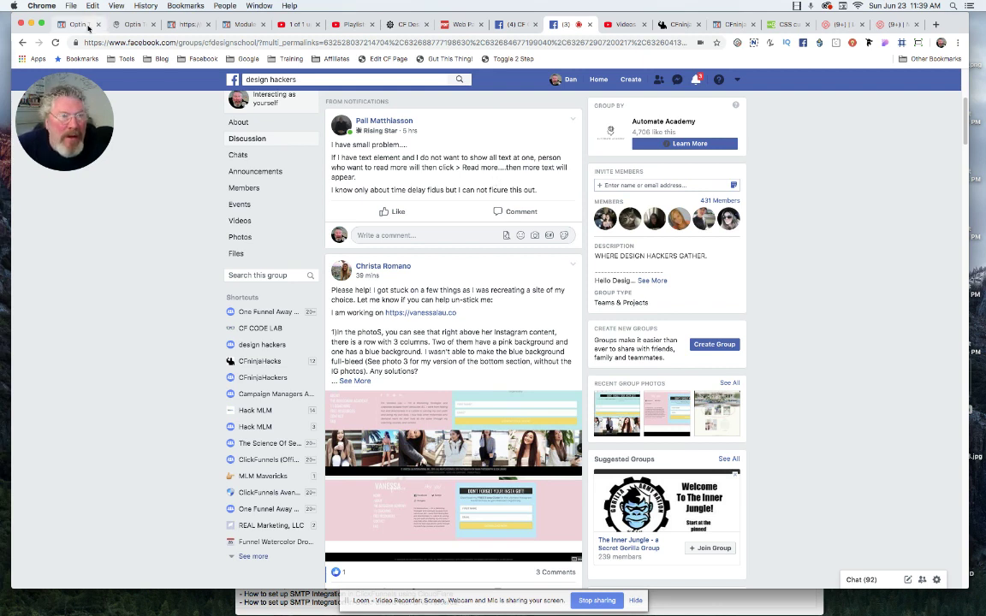
Step: Switch from the Facebook group post to the ClickFunnels 'Optin' page editor
click(79, 25)
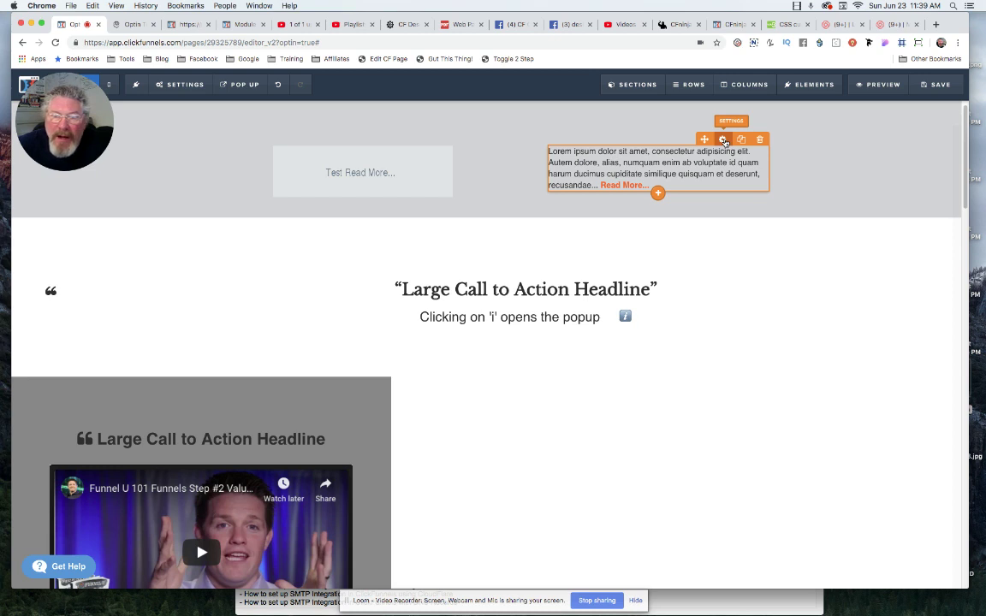
click(724, 139)
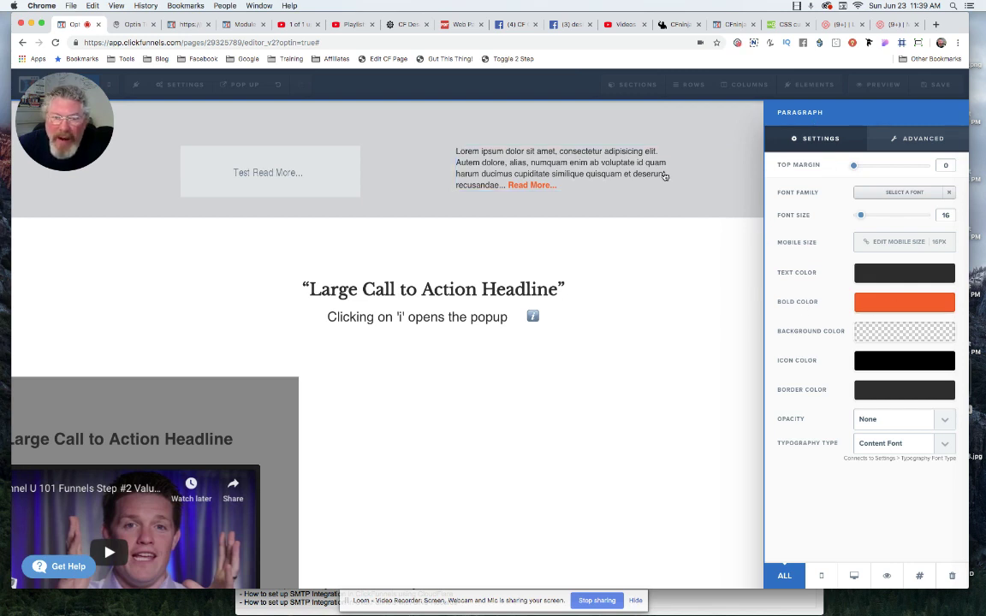
click(633, 170)
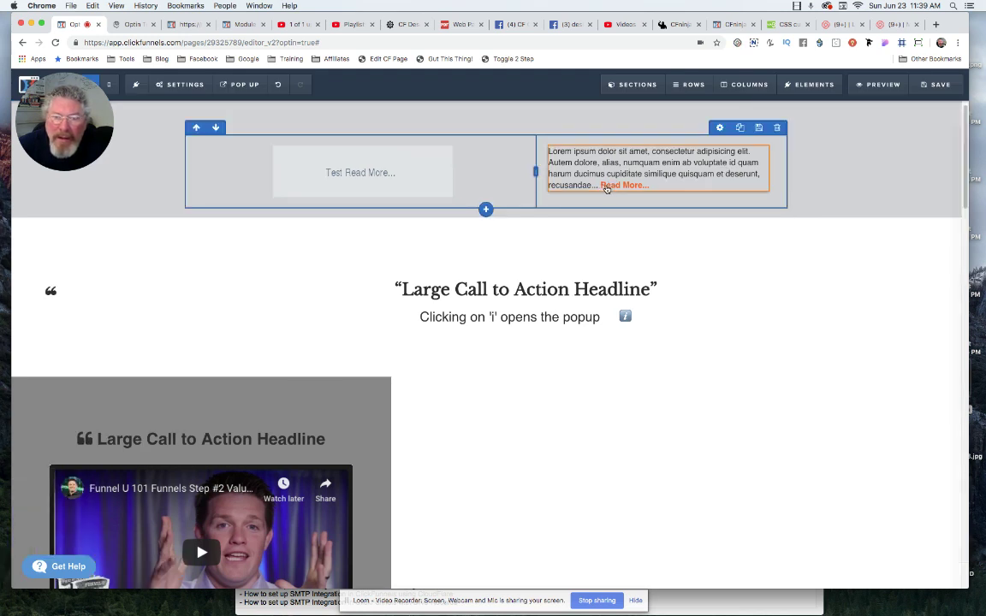
click(606, 179)
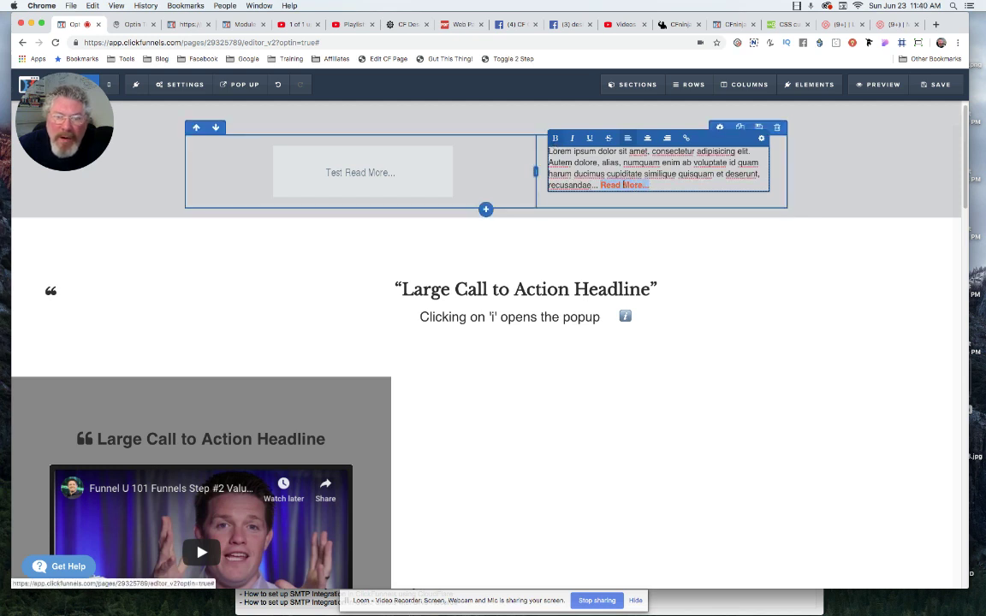
click(703, 185)
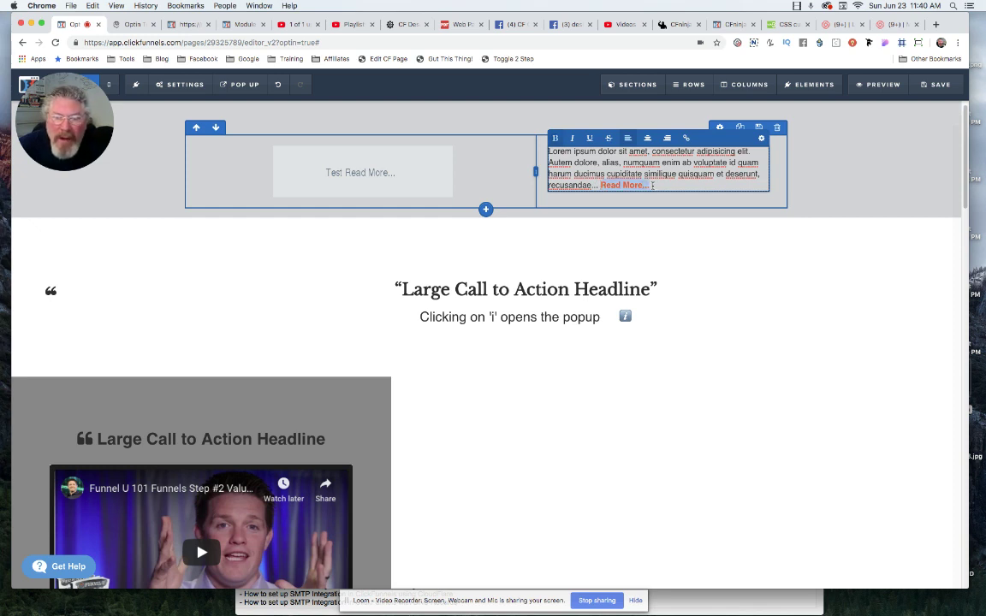
click(670, 167)
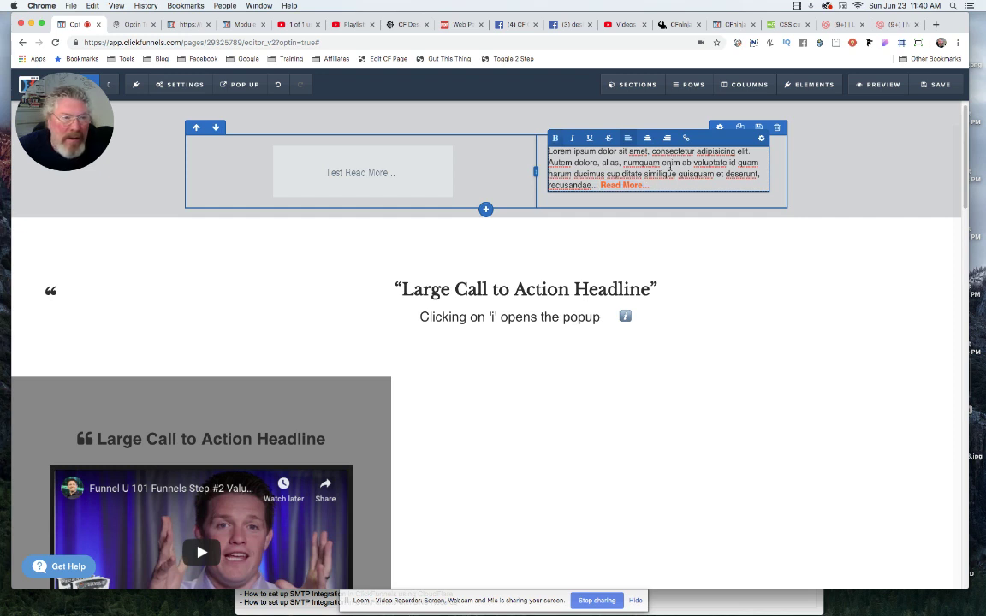
mouse_move(809, 85)
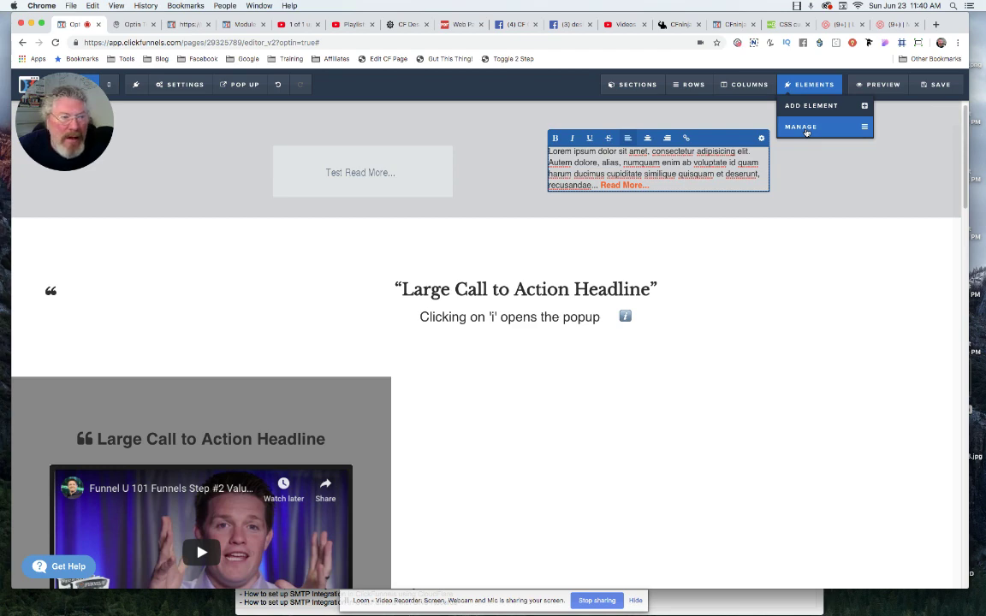
Step: Unhide the READMORE element in Manage Elements so the Read Less paragraphs show below
click(806, 130)
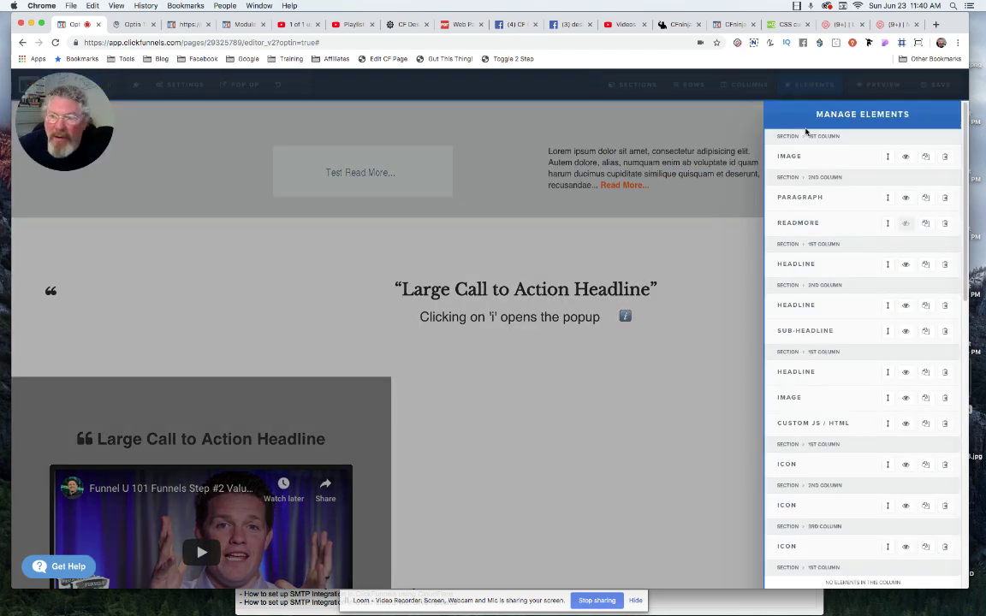
click(907, 224)
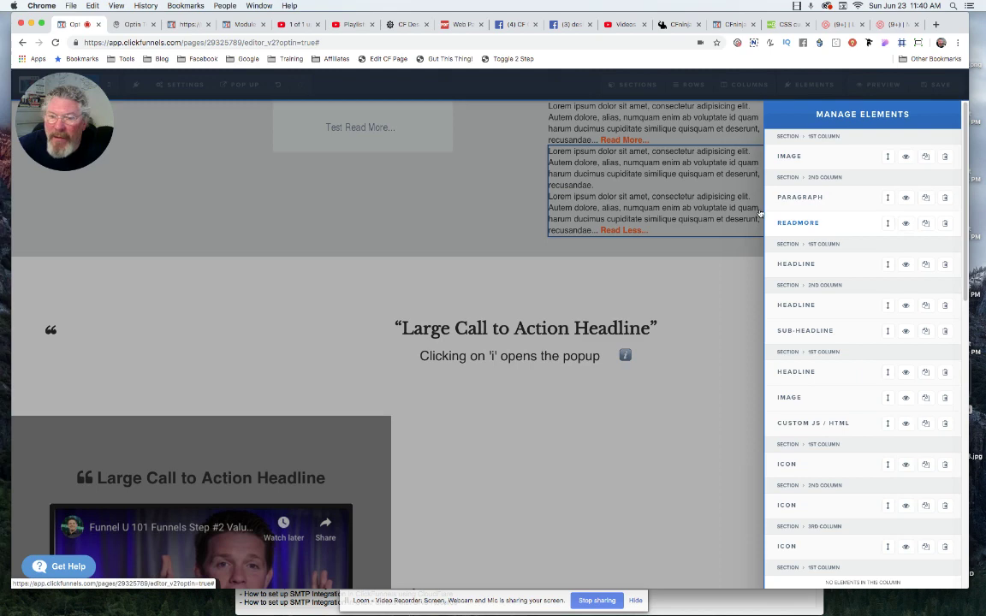
click(694, 193)
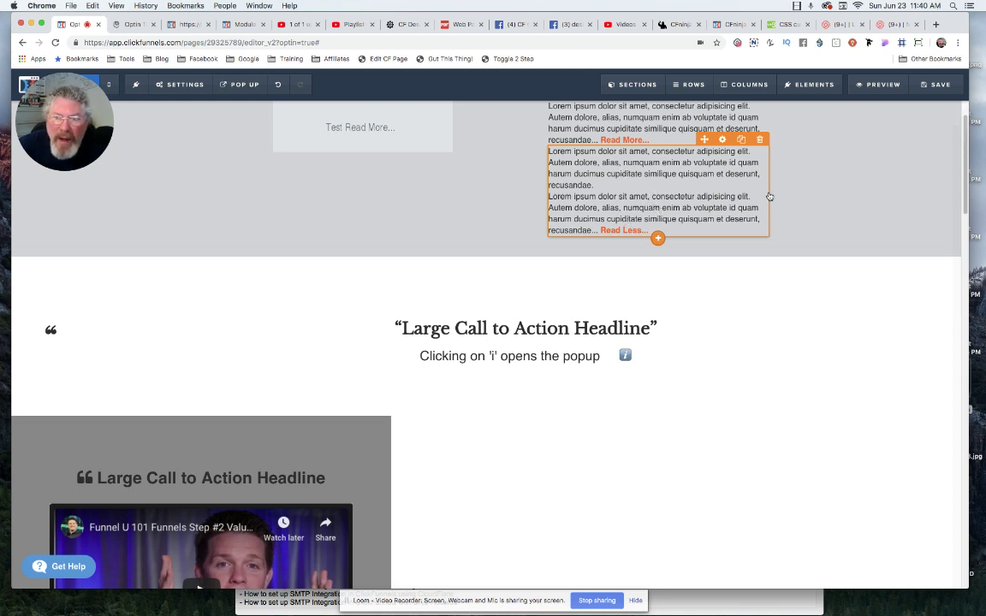
scroll(712, 171, up, 1)
scroll(712, 171, up, 2)
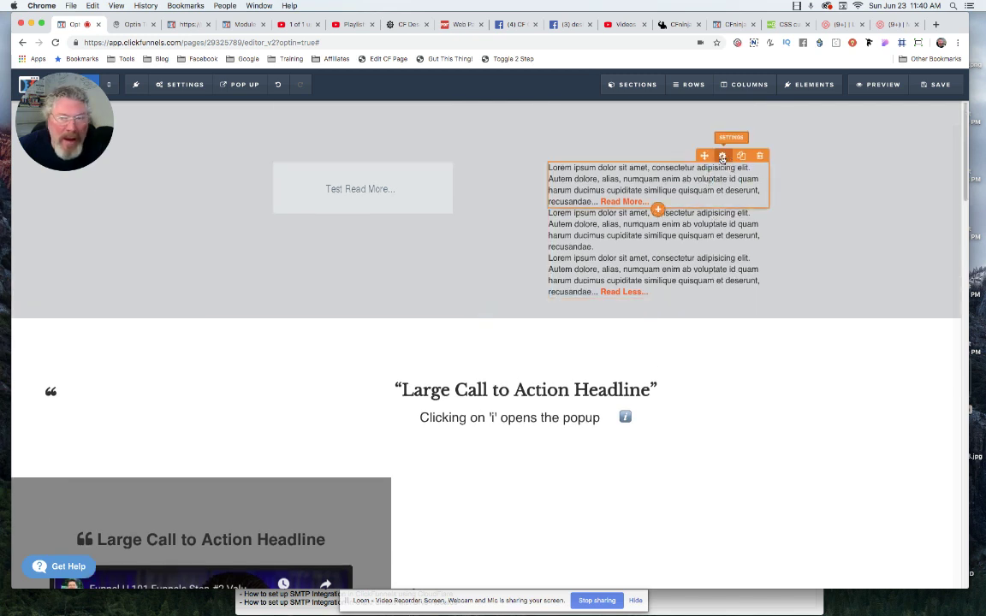
Step: Find and select the top paragraph's CSS ID selector, #tmp_paragraph-90605, from its CSS info
click(722, 157)
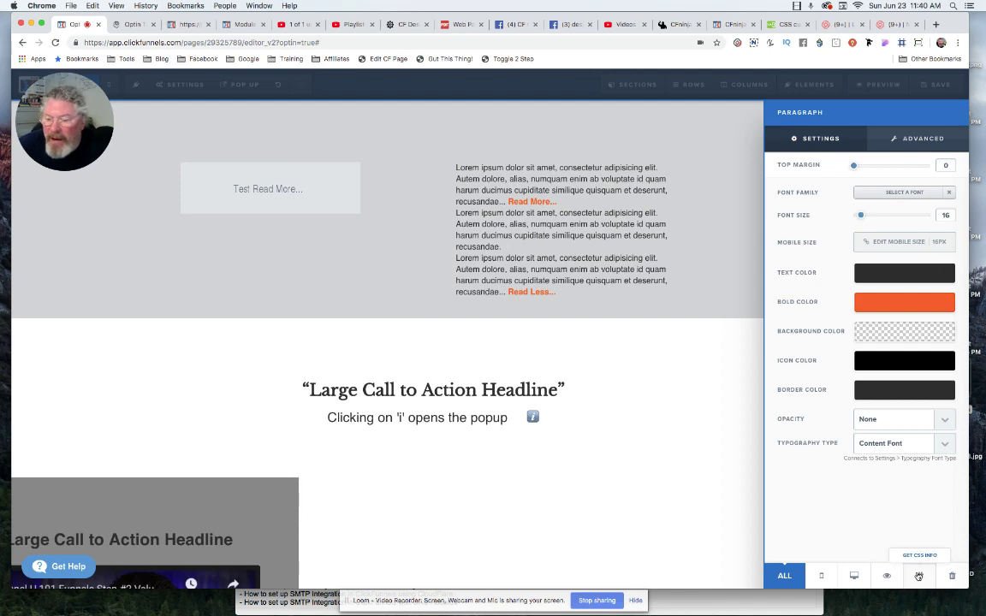
click(918, 576)
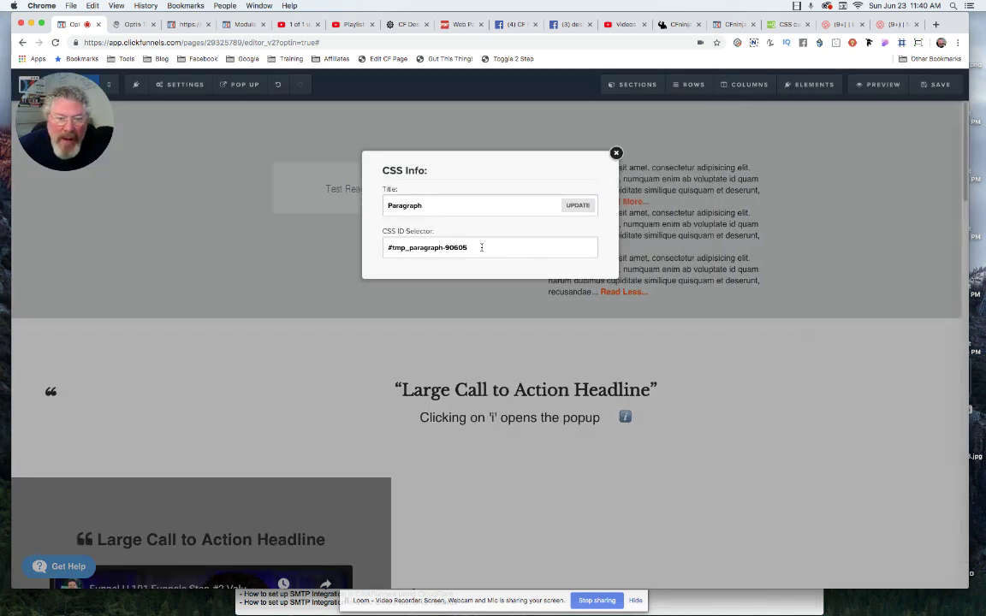
drag(479, 245, 376, 239)
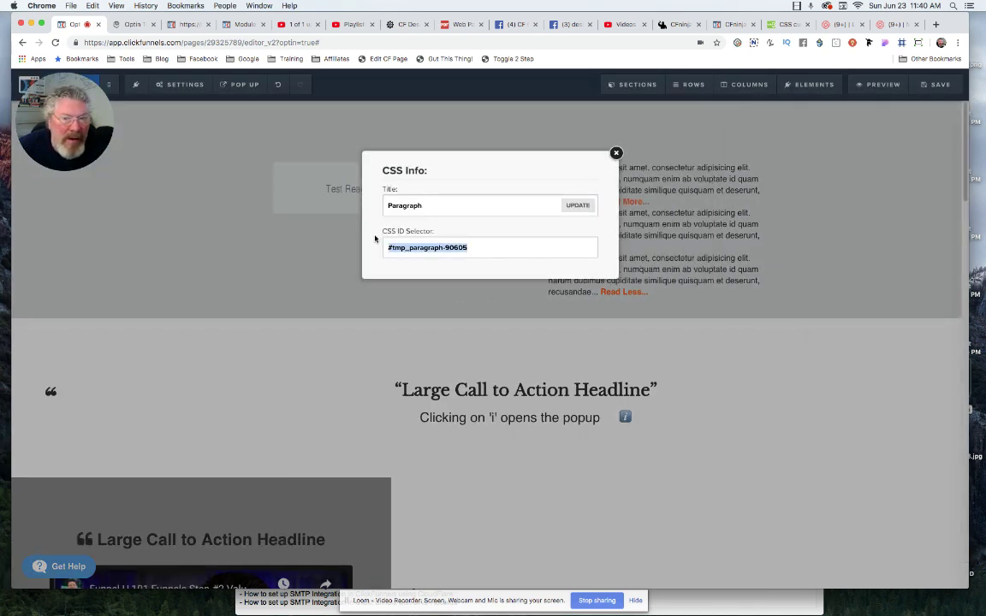
click(374, 239)
click(736, 221)
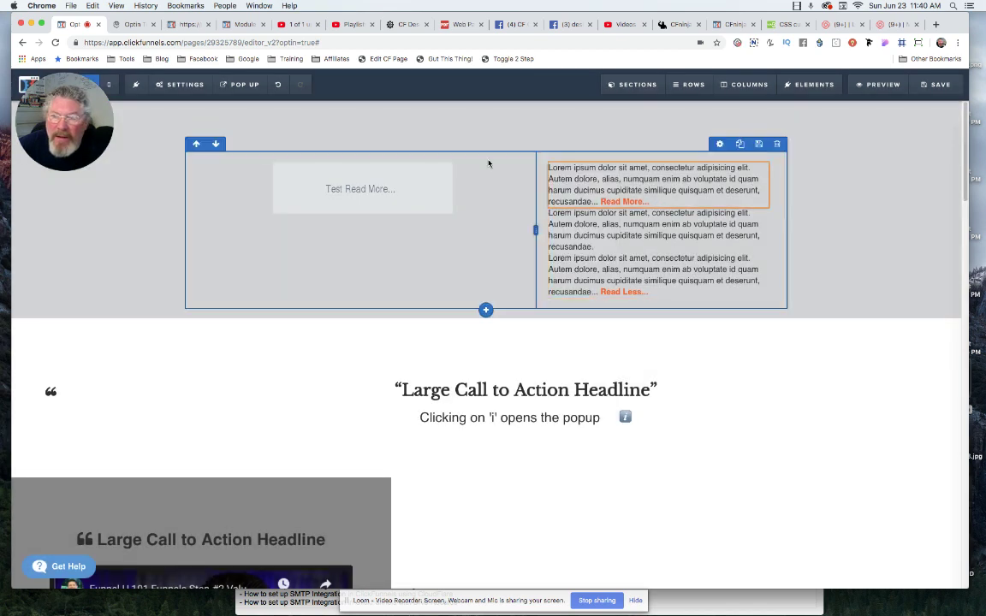
click(179, 84)
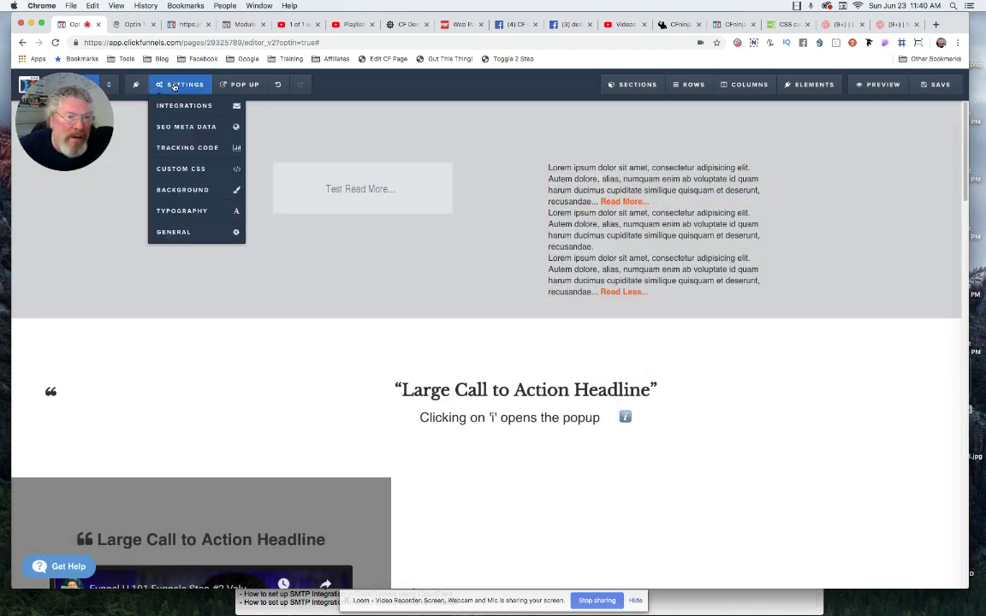
Step: Review the Tracking Code script toggling #tmp_paragraph-63246, plus its pointer-cursor style block
click(190, 148)
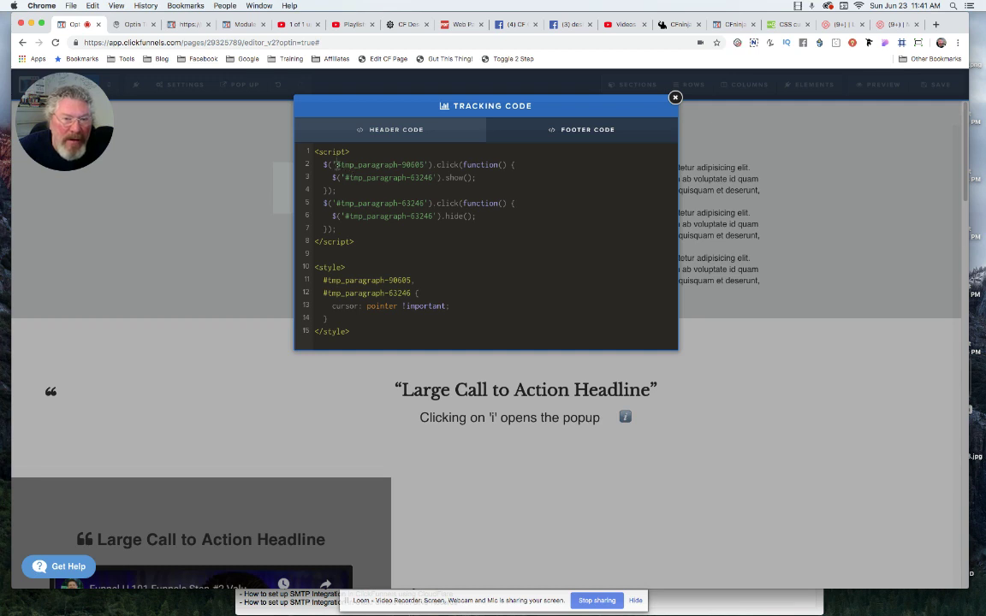
drag(336, 165, 425, 165)
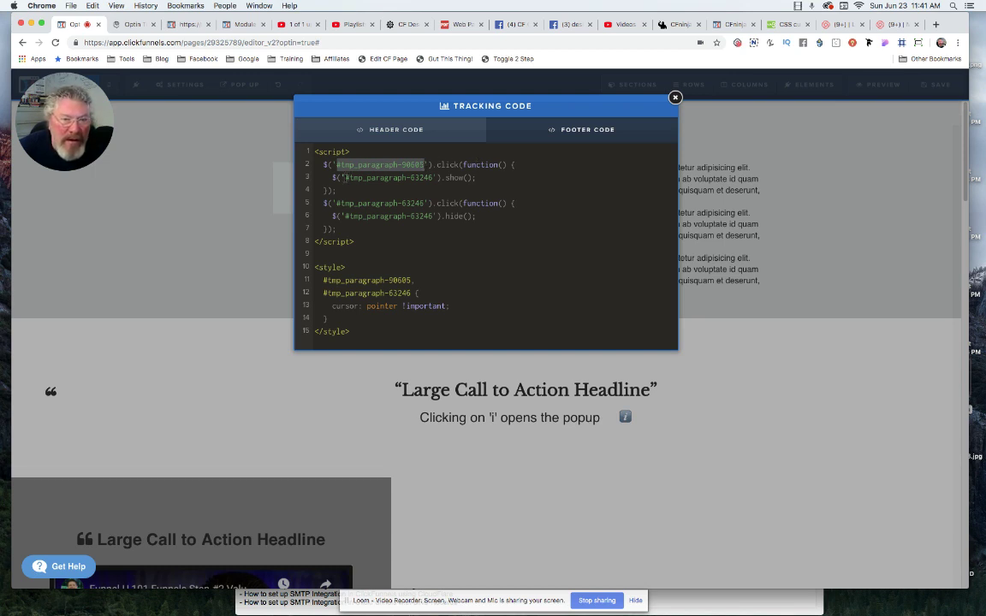
drag(345, 177, 433, 178)
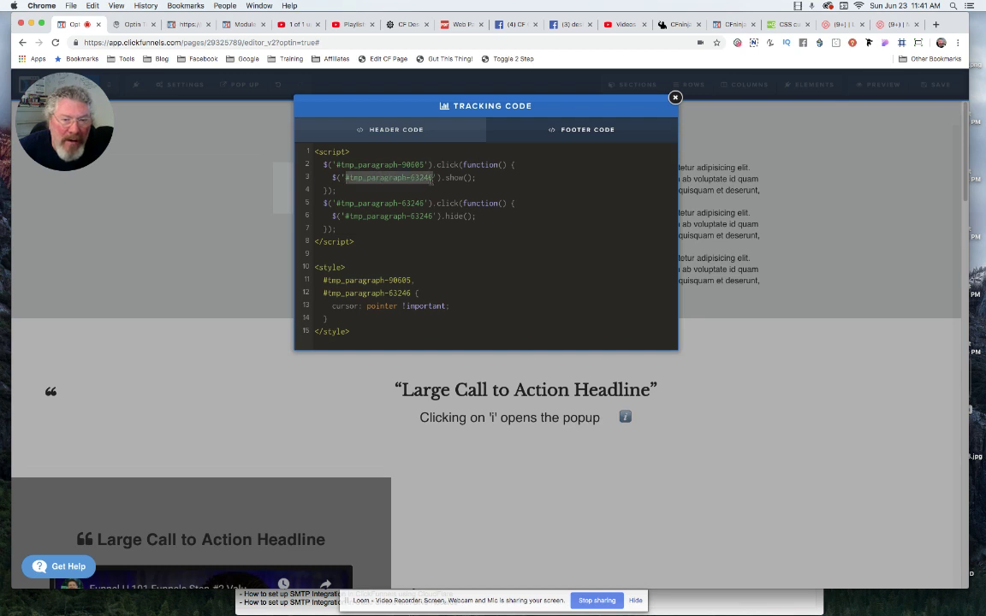
click(491, 186)
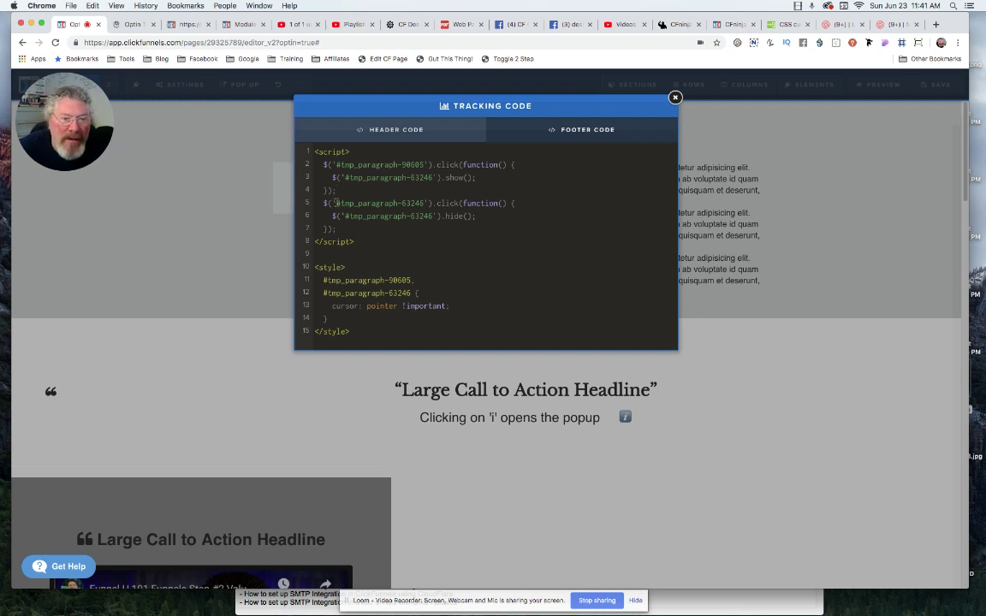
drag(337, 203, 425, 203)
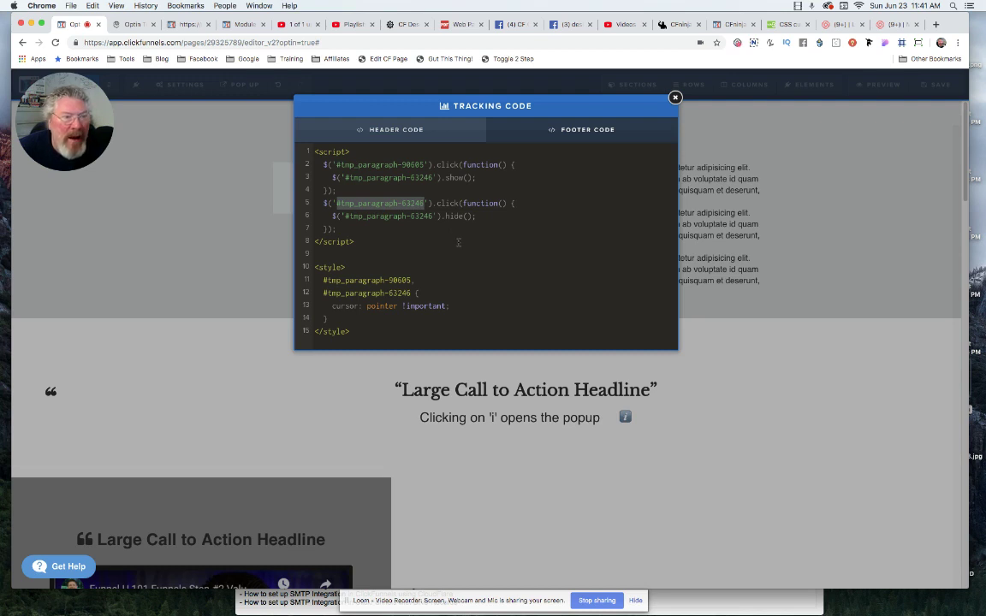
click(457, 243)
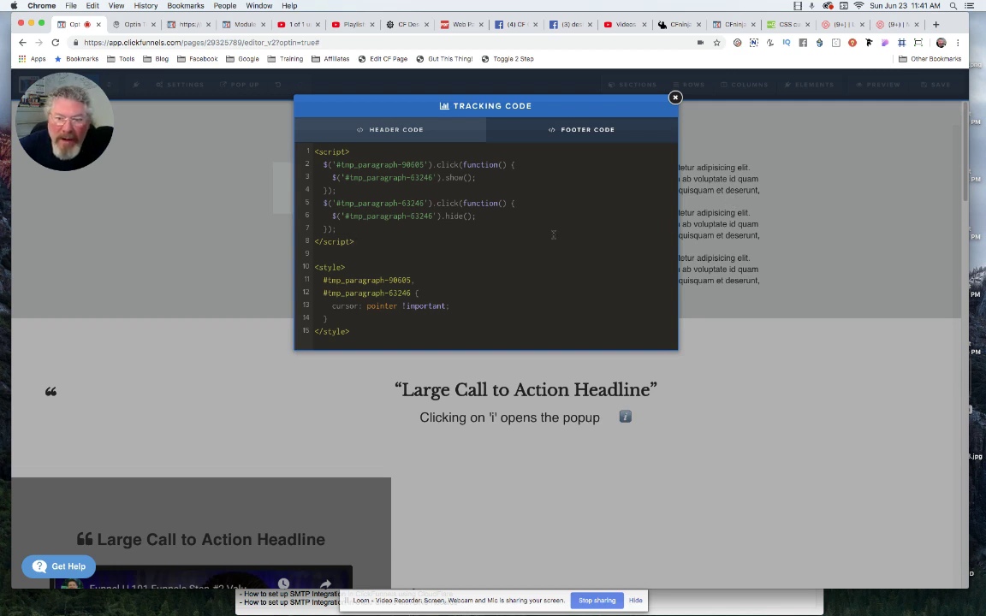
click(477, 241)
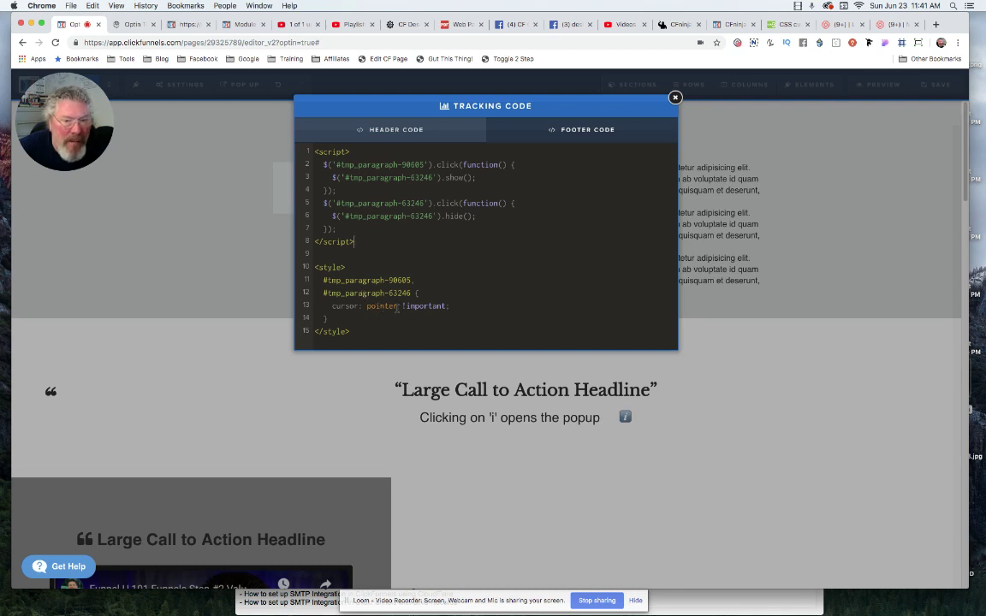
click(448, 306)
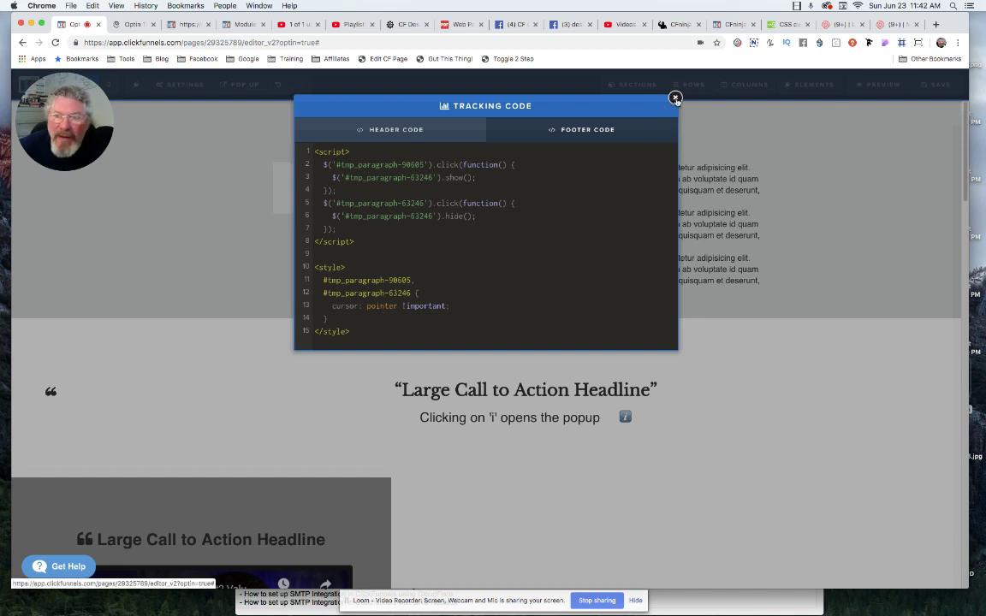
Step: Close the tracking code and hide the READMORE element again in Manage Elements
click(675, 98)
mouse_move(809, 85)
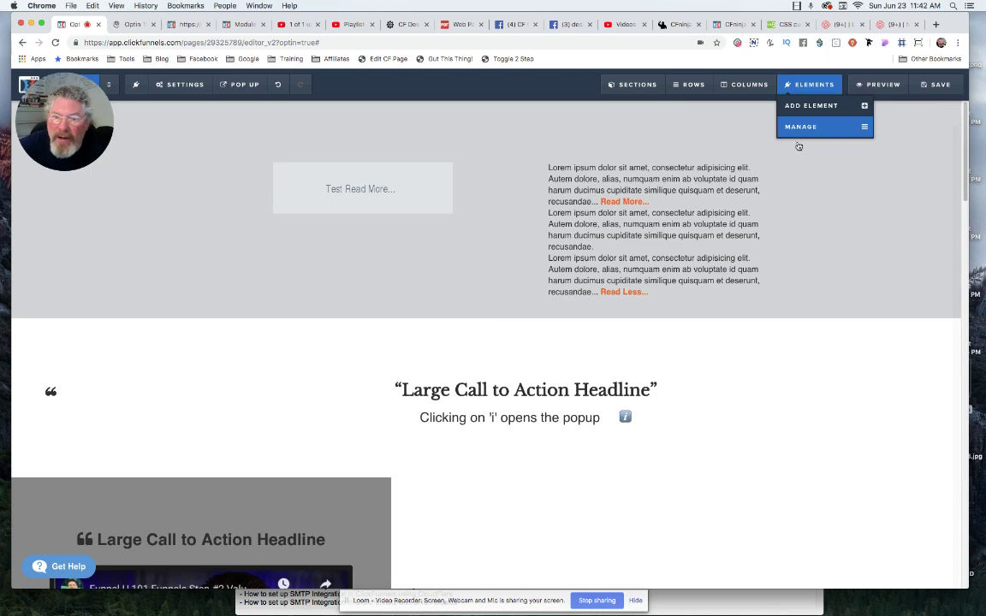
click(800, 129)
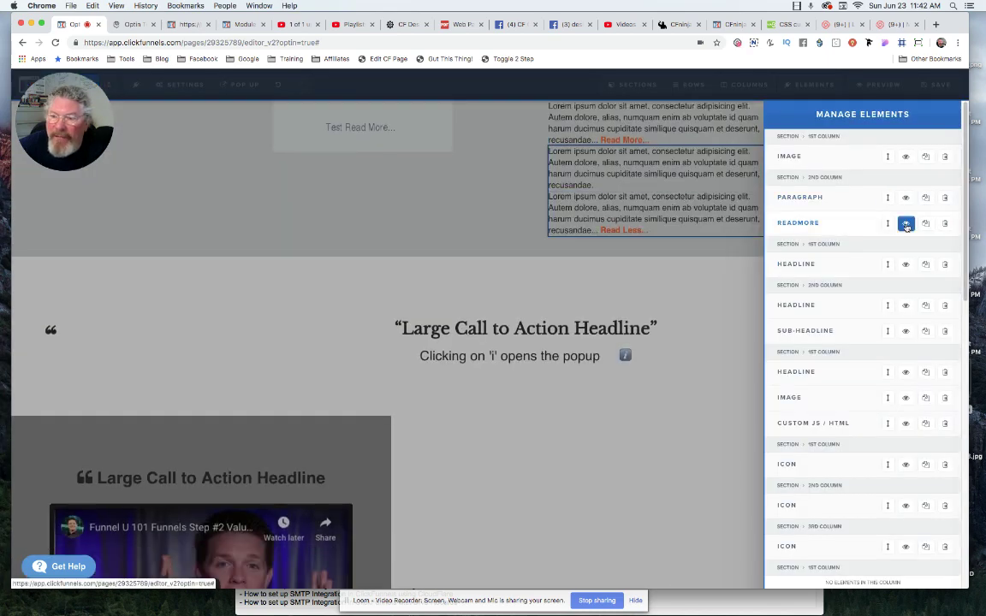
click(906, 225)
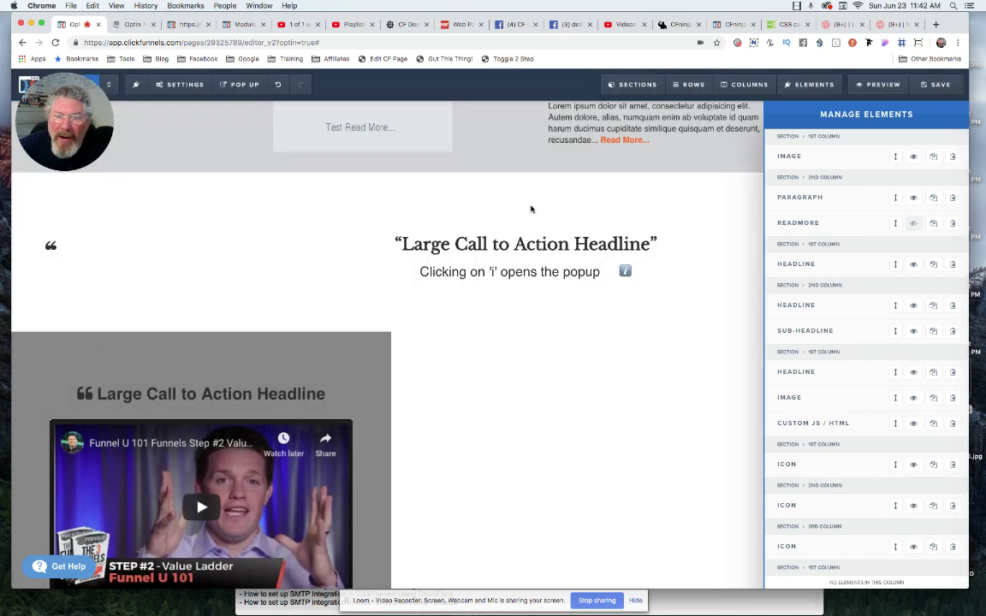
click(531, 208)
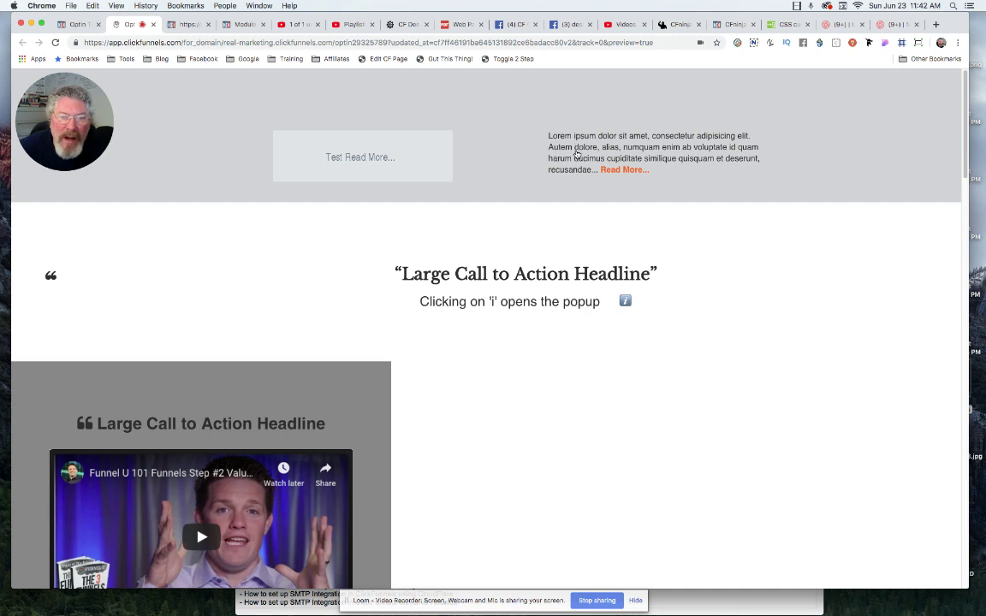
click(618, 170)
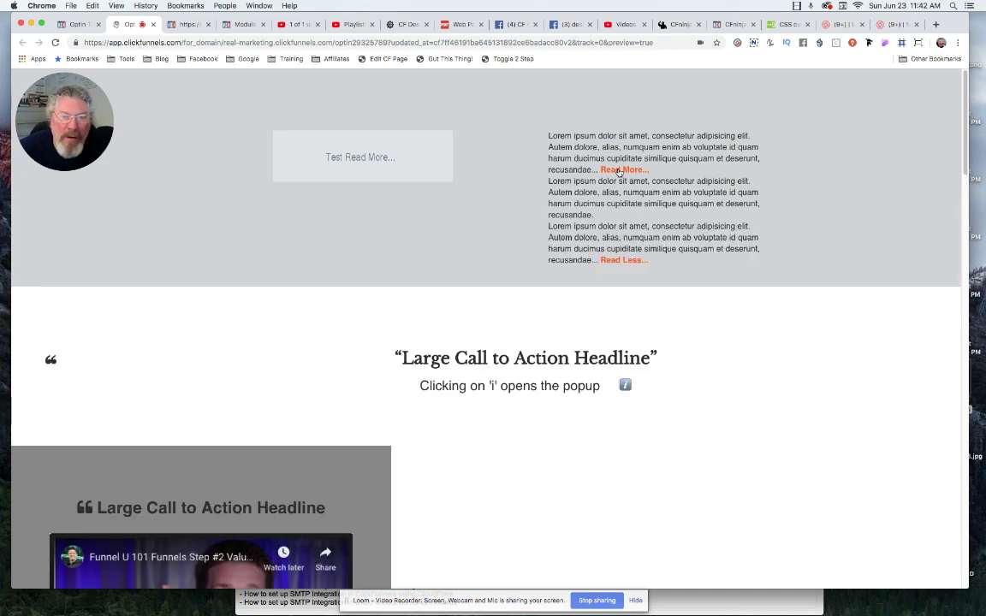
click(628, 221)
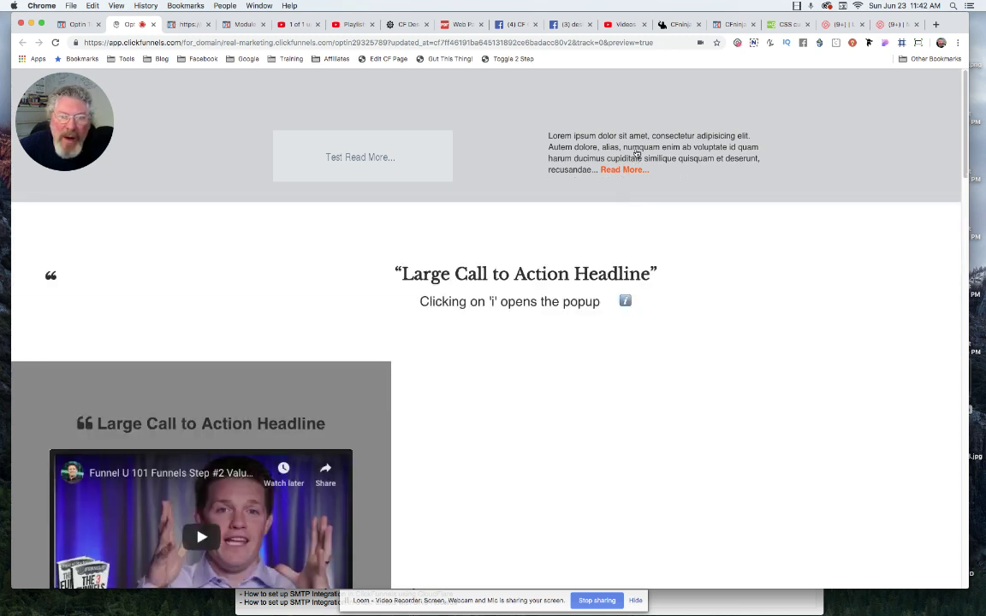
click(638, 168)
click(632, 199)
click(638, 169)
click(636, 219)
click(631, 171)
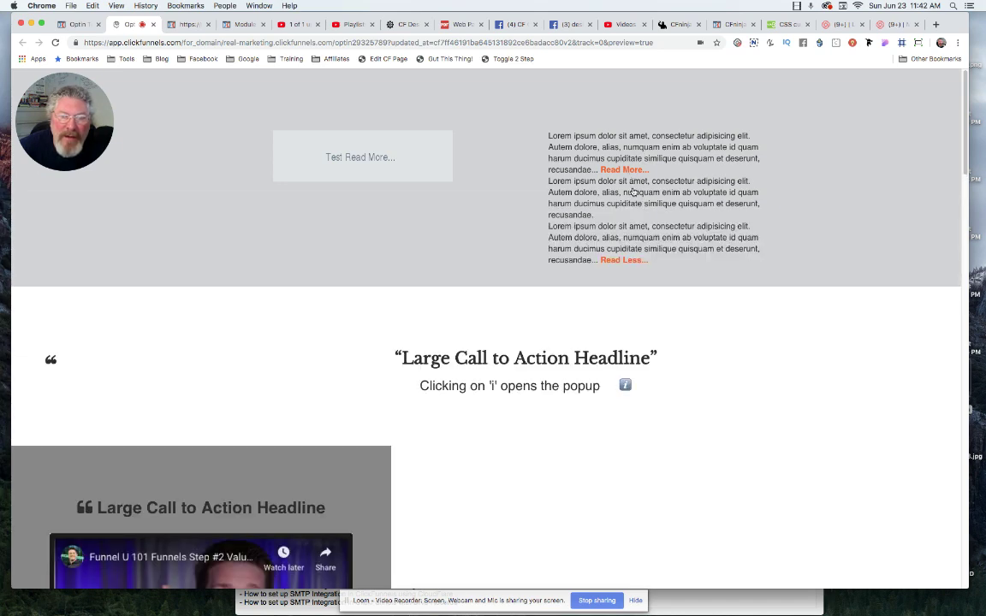
click(622, 261)
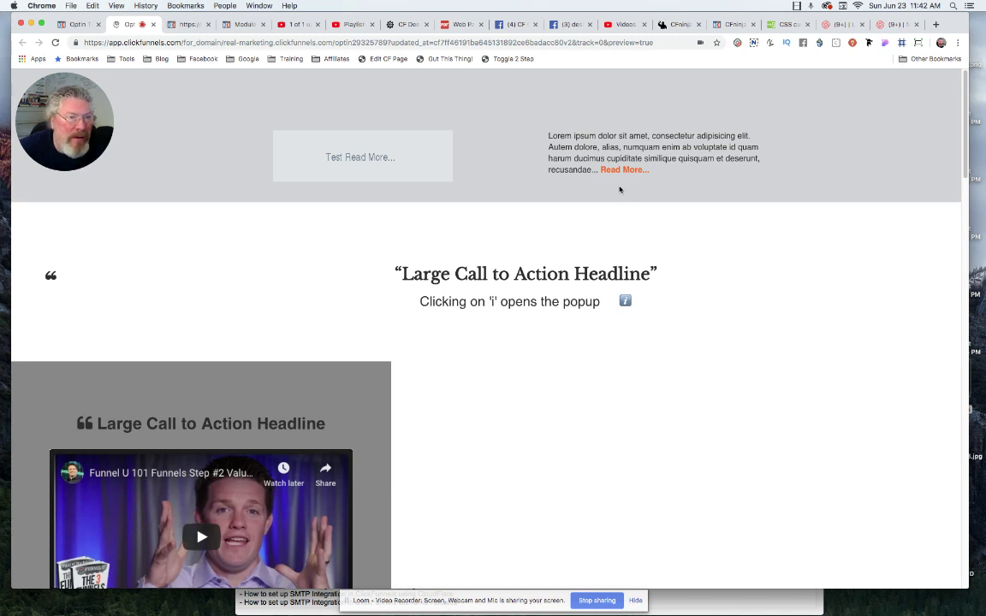